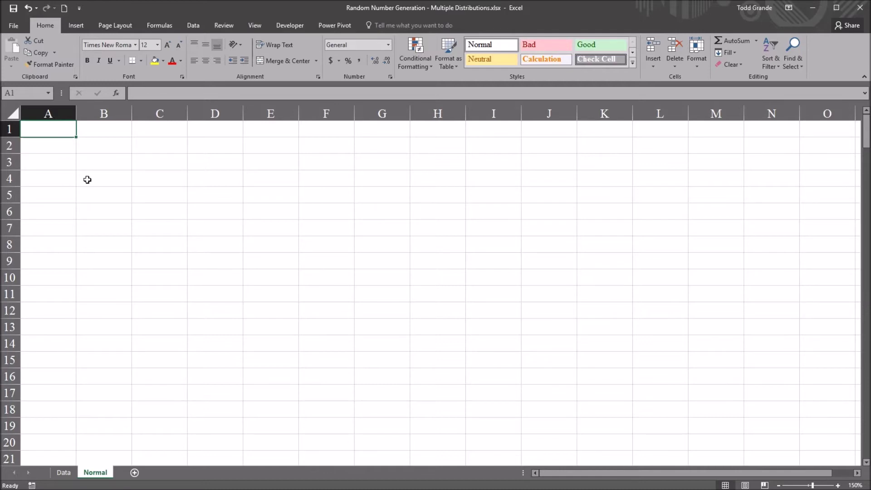
Step: Enter =RANDBETWEEN(1,100) in A1 and fill it down through A200
text(=RANDBETWEEN(1,100))
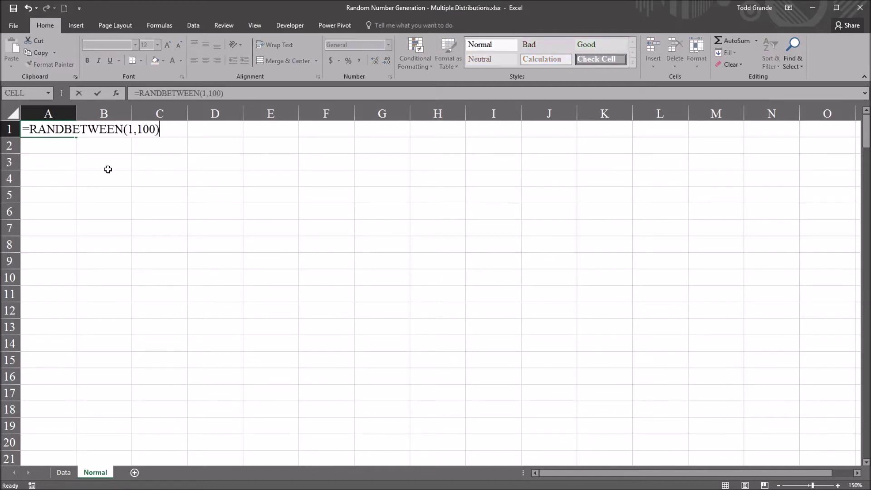
key(Return)
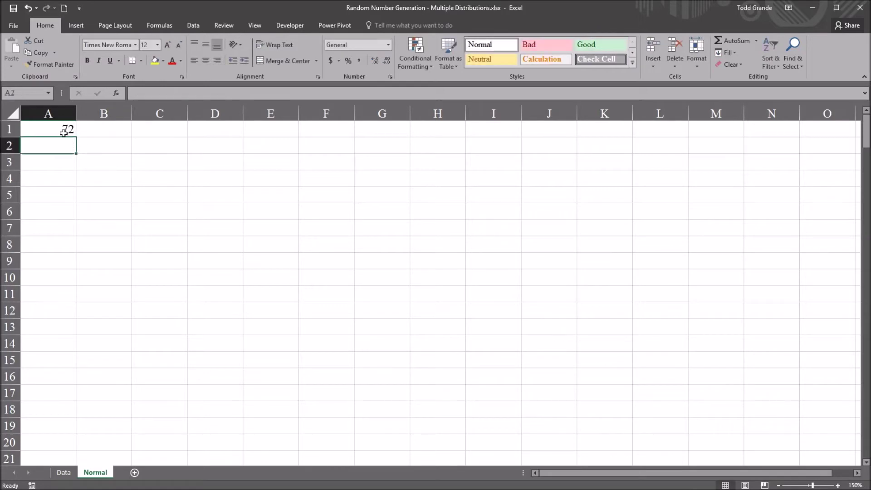
click(52, 130)
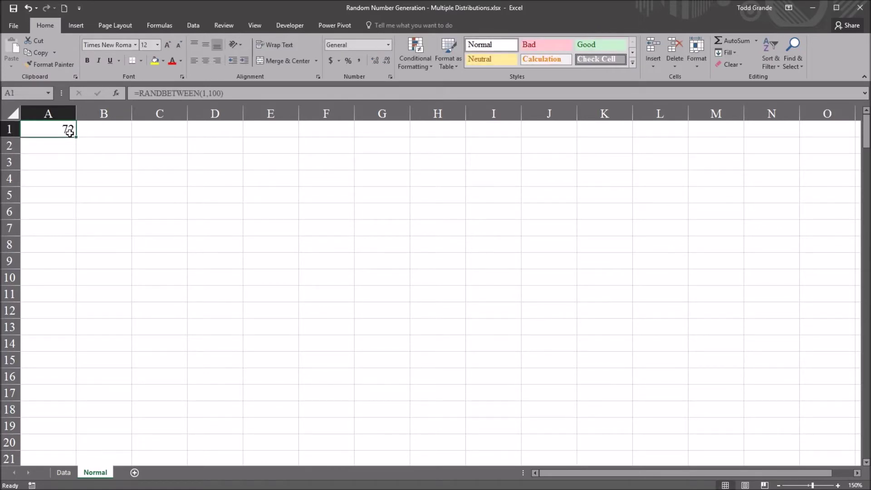
drag(76, 137, 78, 458)
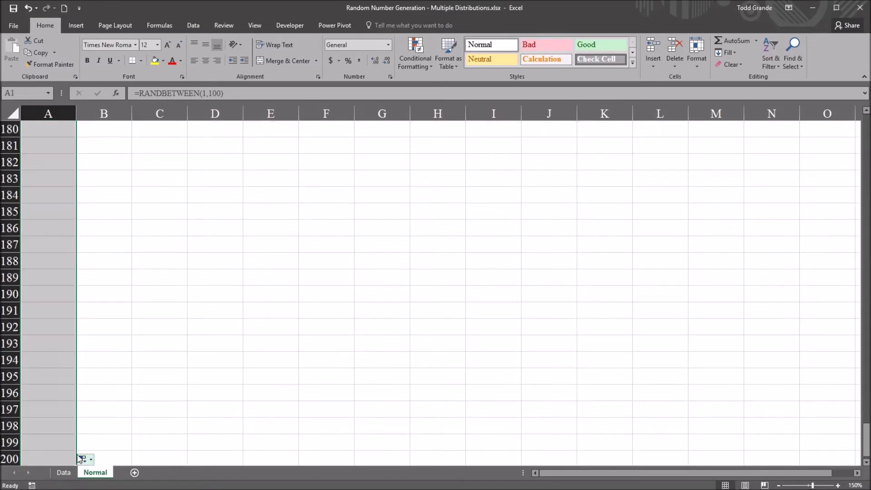
drag(864, 430, 863, 122)
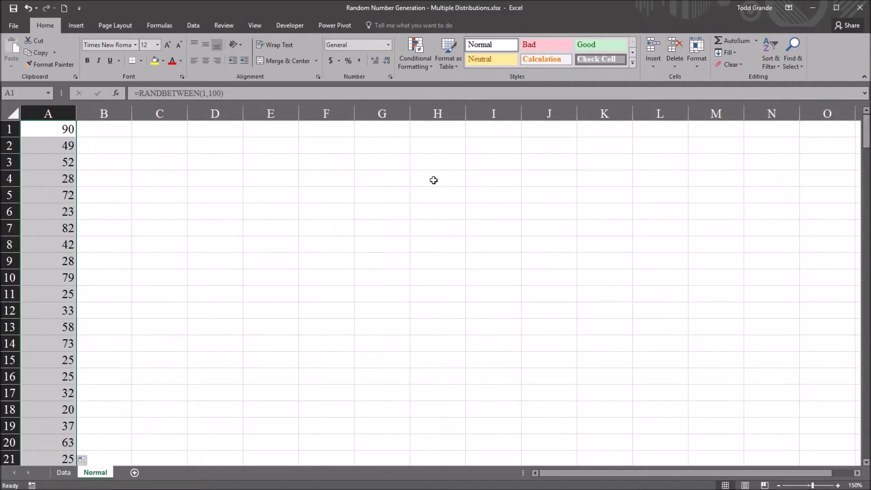
click(95, 132)
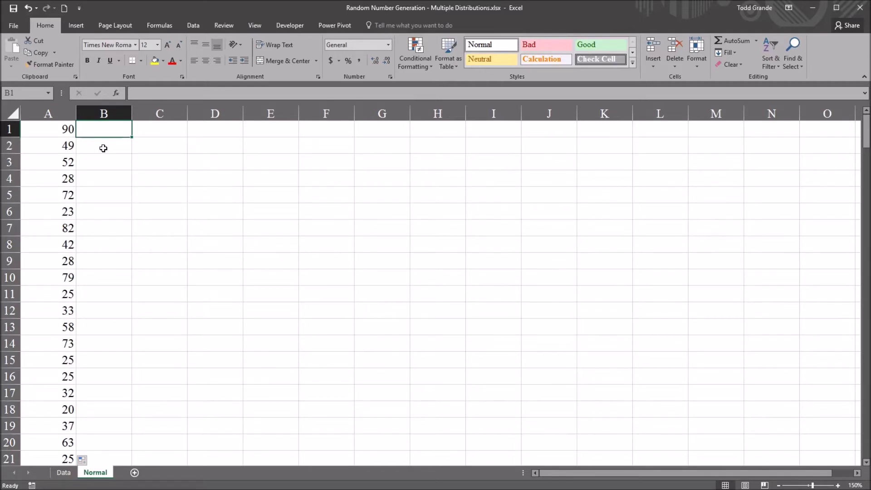
Step: Enter a test value 1 in B1 to make column A recalculate, then clear it
text(1)
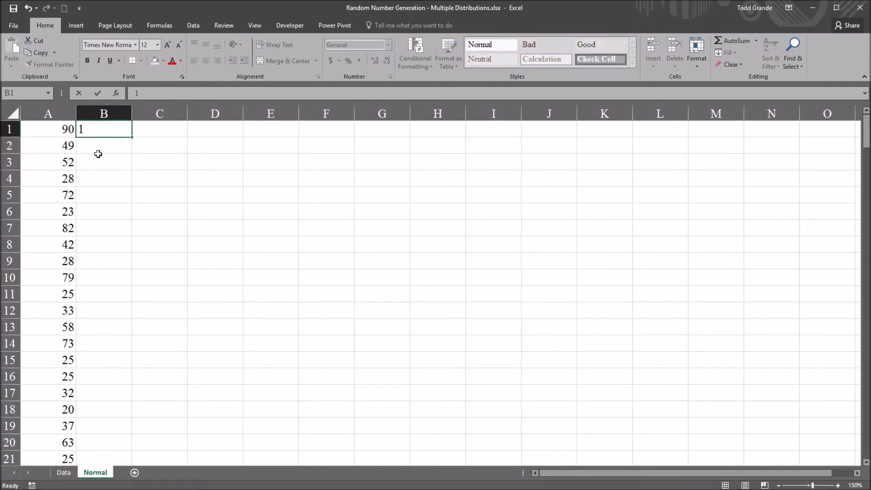
key(Return)
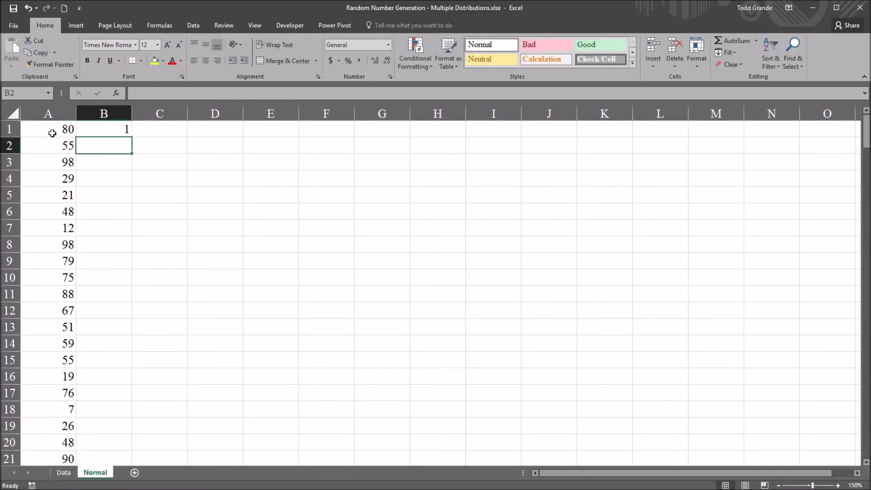
click(98, 130)
key(Delete)
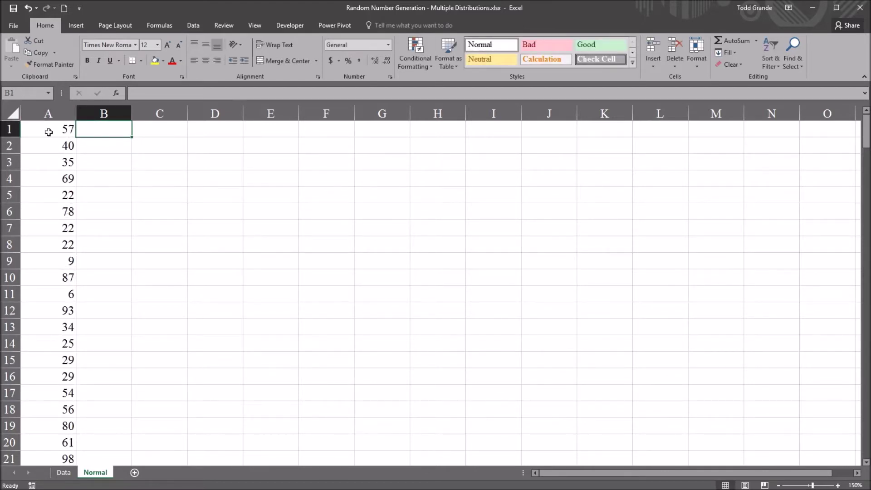
Step: Copy the 200 random values in A1:A200, with B1 as the paste destination
mouse_move(50, 131)
mouse_down()
mouse_move(50, 390)
mouse_move(60, 402)
mouse_move(54, 130)
mouse_up()
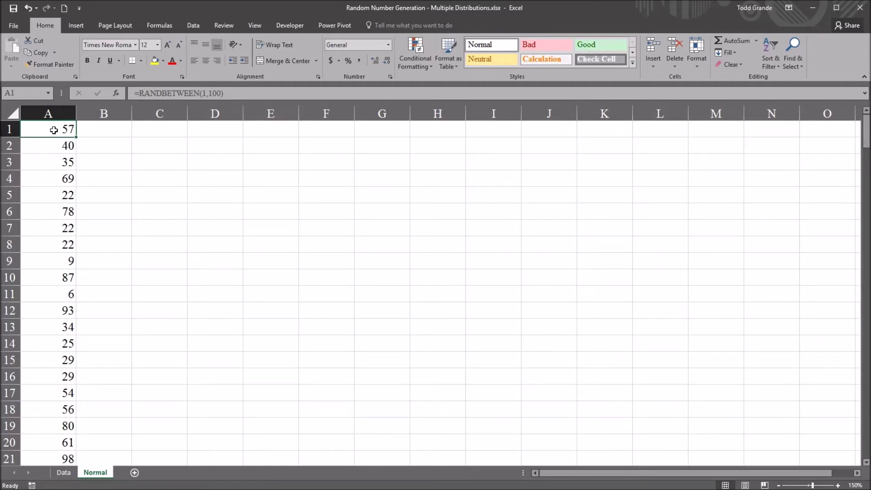
key(ctrl+shift+Down)
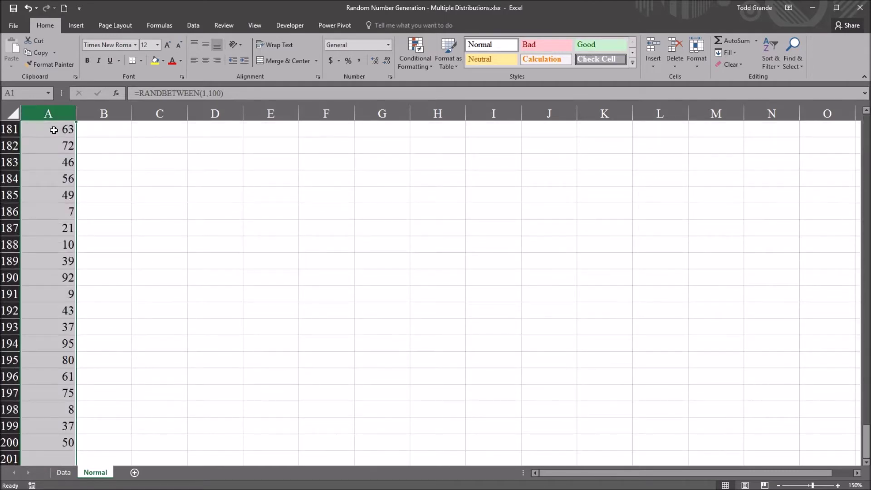
key(ctrl+c)
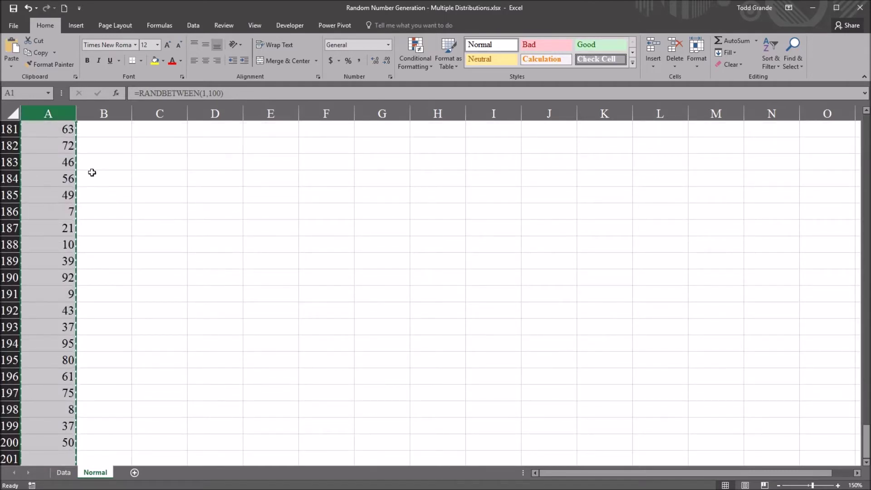
drag(865, 445, 771, 166)
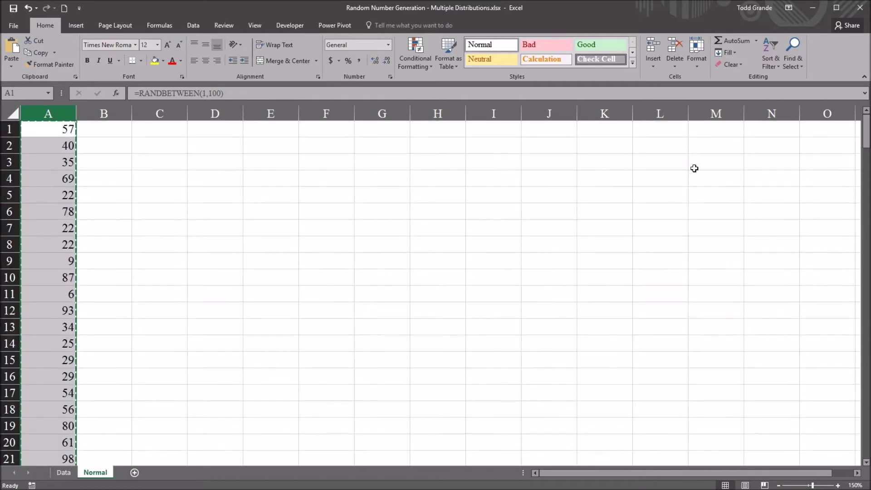
click(104, 131)
Step: Paste the copied numbers as values only into column B, then delete the formula column A
click(14, 63)
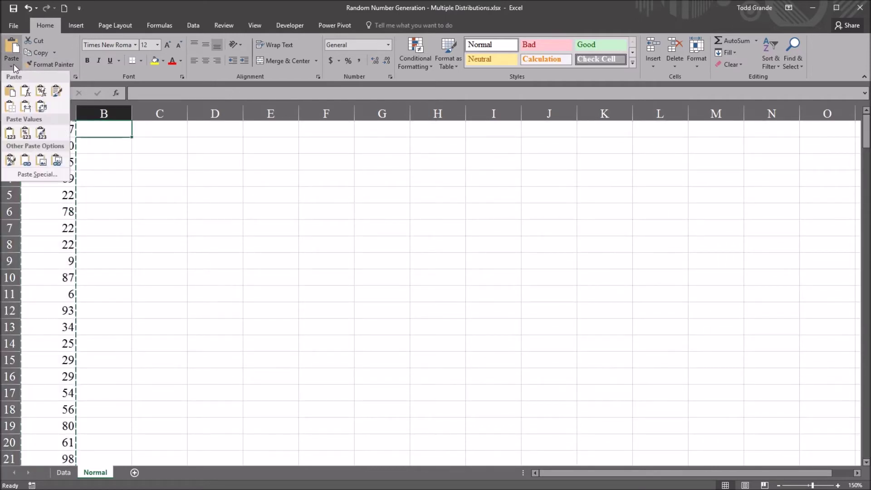
click(11, 134)
click(45, 114)
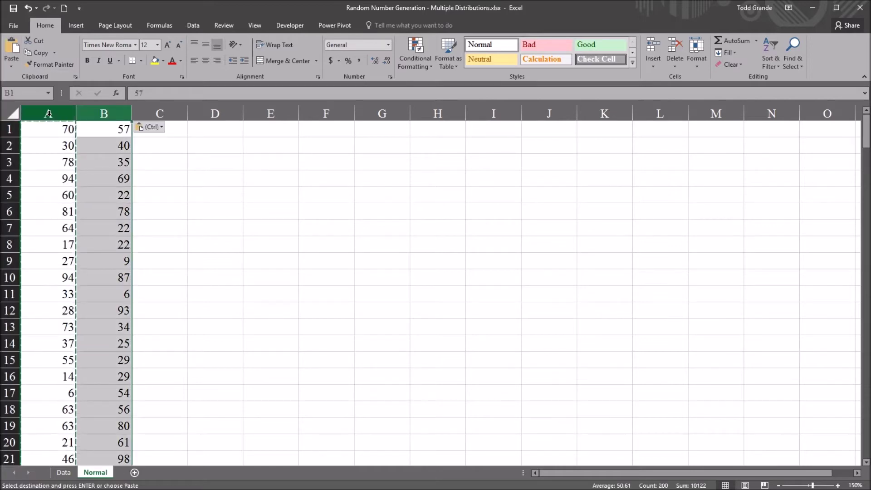
right_click(48, 116)
click(78, 199)
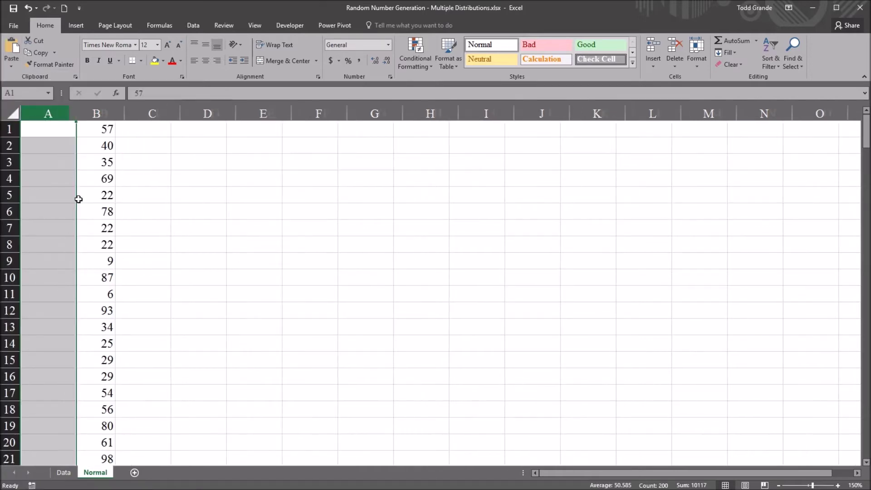
Step: Enter and clear a test value in B1, confirming A1 stays fixed at 57
click(100, 131)
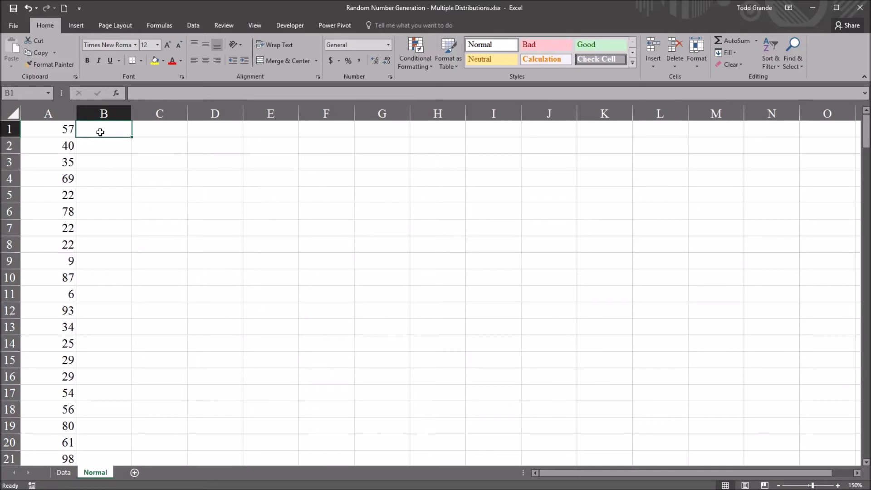
text(1)
key(Return)
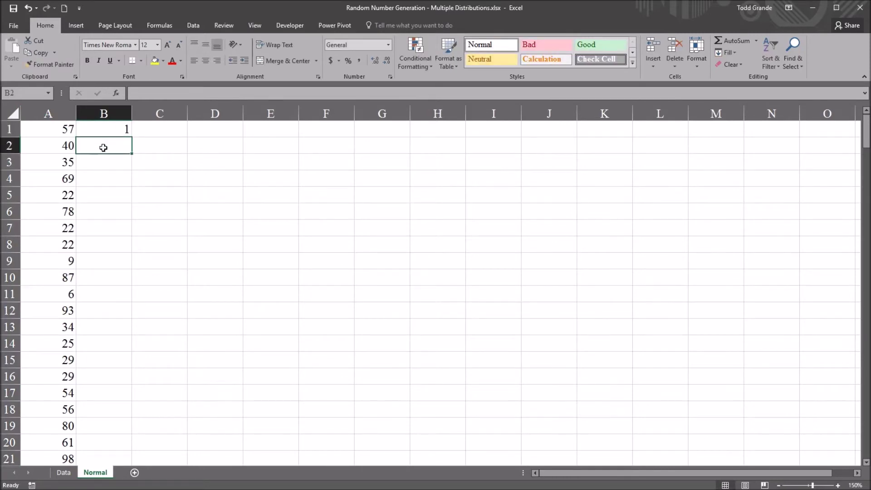
double_click(99, 131)
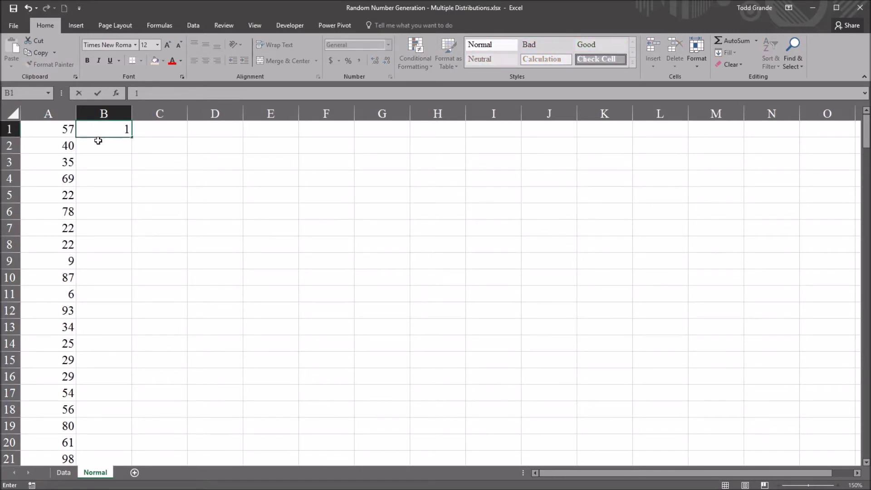
key(BackSpace)
key(Return)
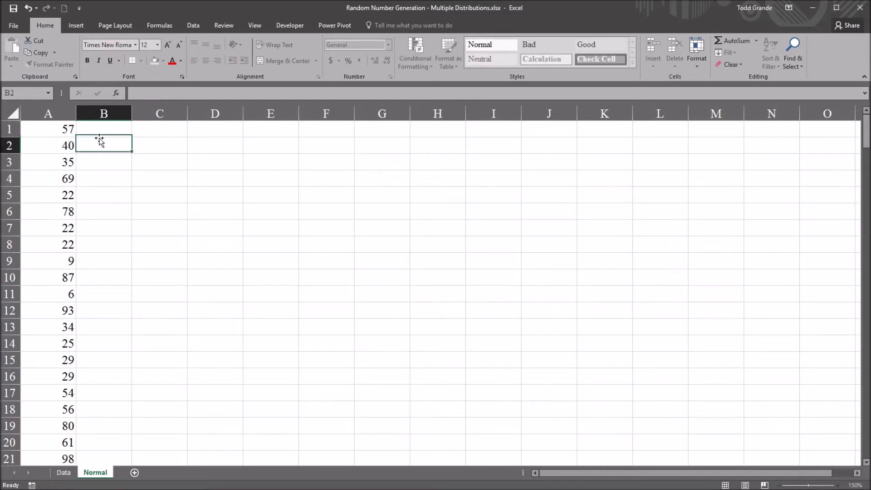
click(65, 127)
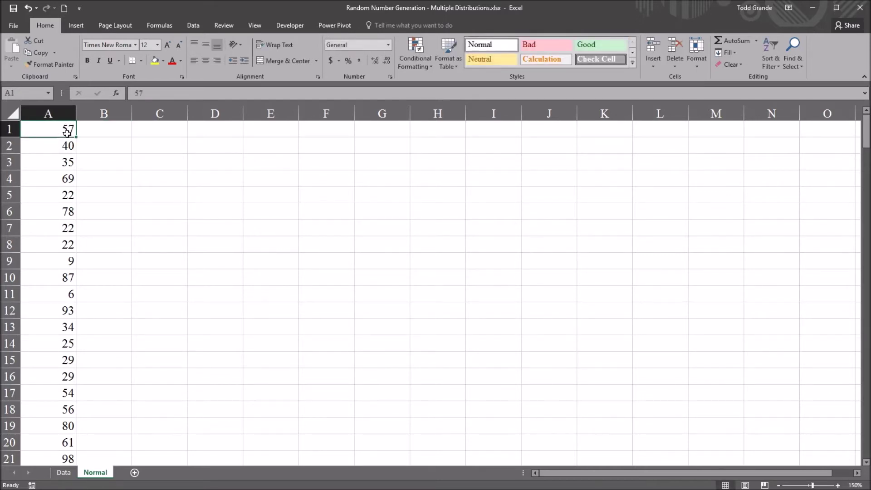
Step: Select A1:A200 and insert a Histogram statistic chart showing six bins from [1, 18] to (86, 103]
click(47, 113)
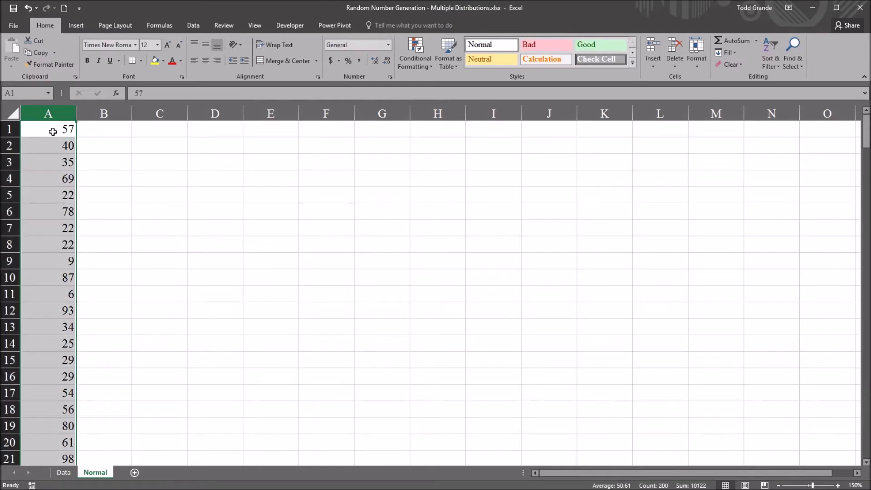
click(52, 132)
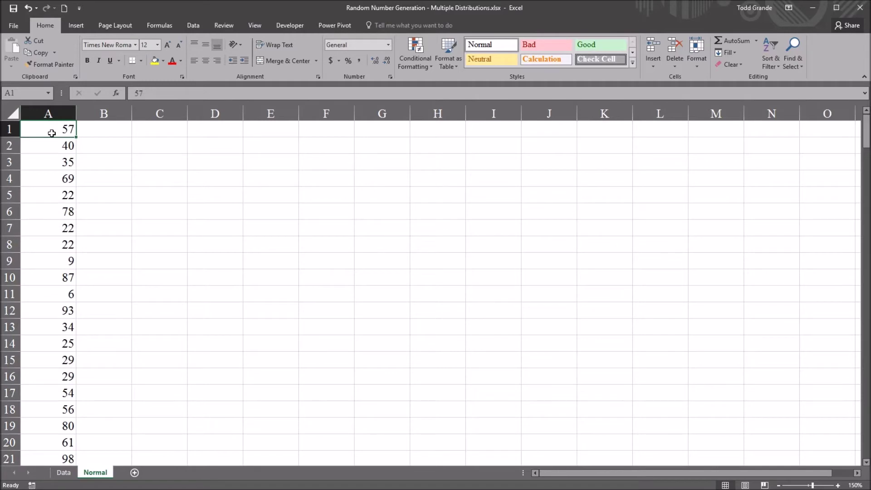
key(ctrl+shift+Down)
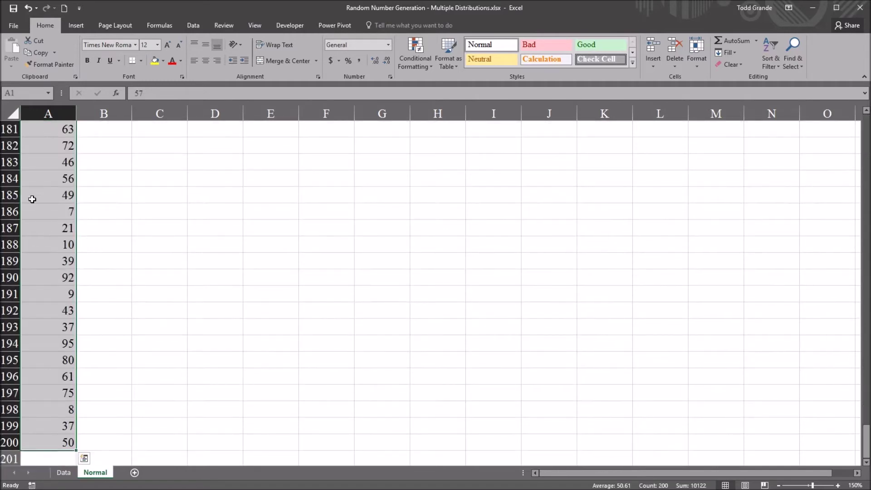
drag(865, 436, 865, 123)
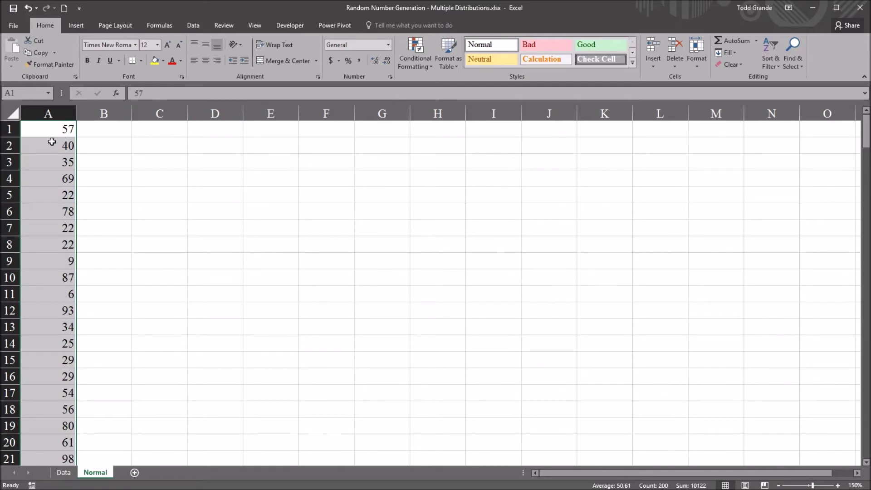
click(77, 26)
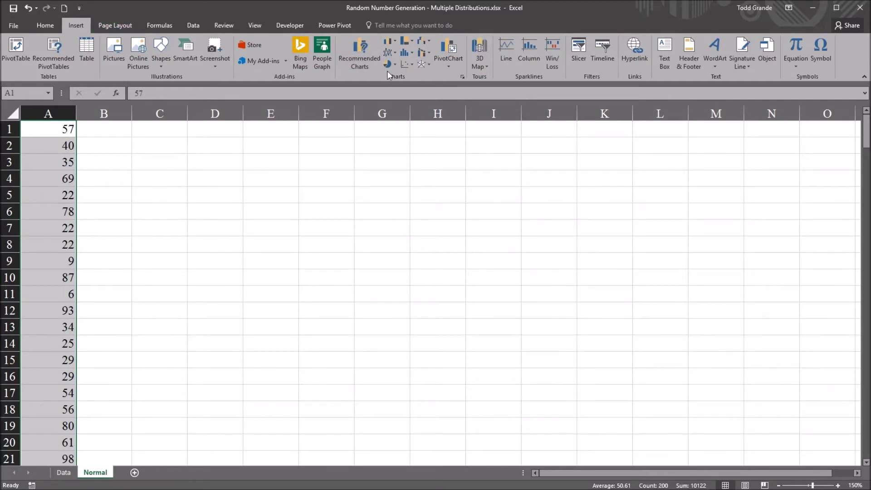
click(410, 52)
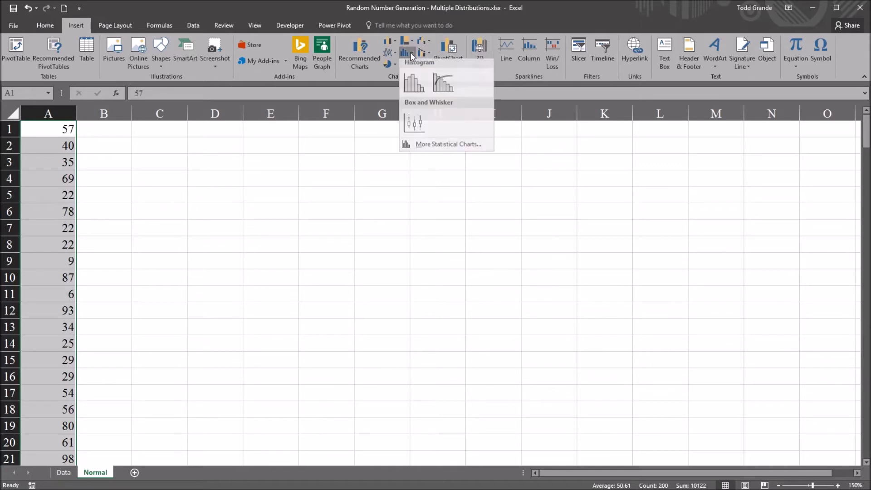
click(410, 87)
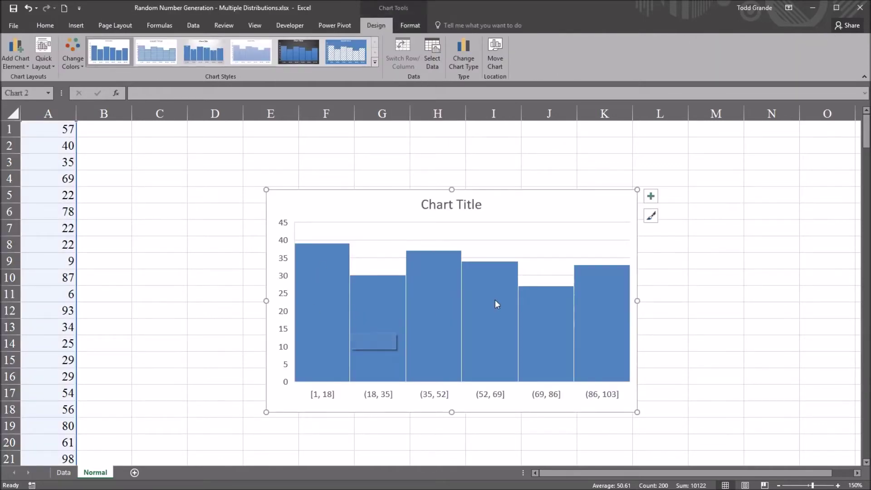
mouse_move(314, 300)
Step: With B1 selected, choose Random Number Generation under Data > Data Analysis
click(117, 132)
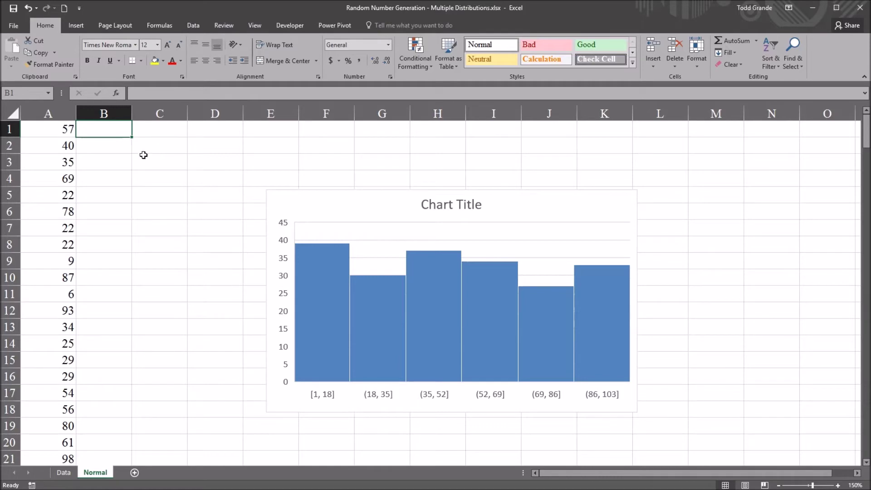
click(195, 27)
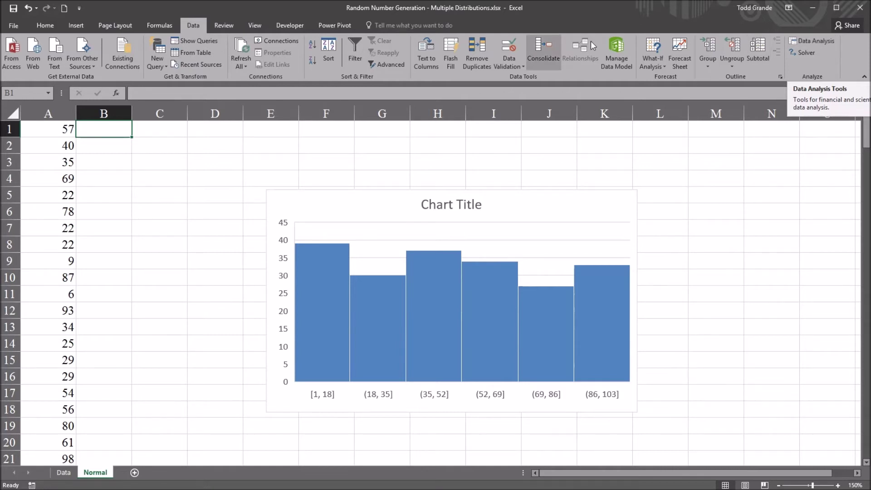
click(815, 40)
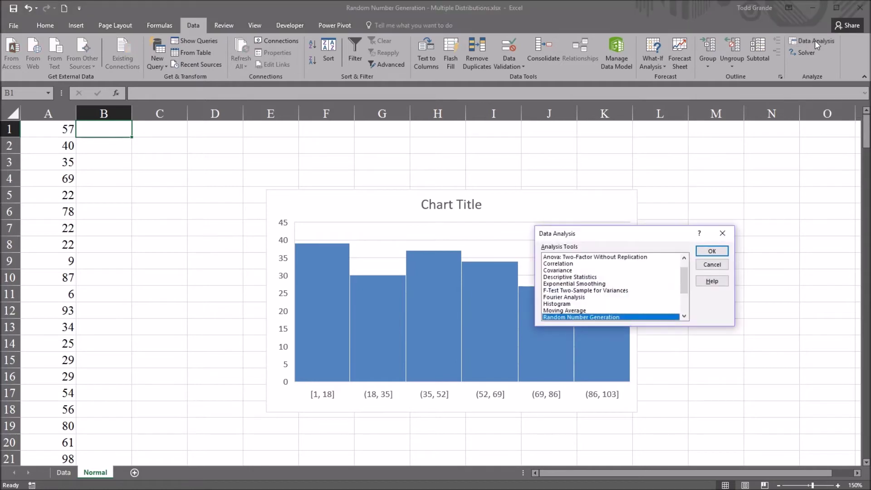
drag(685, 278, 686, 270)
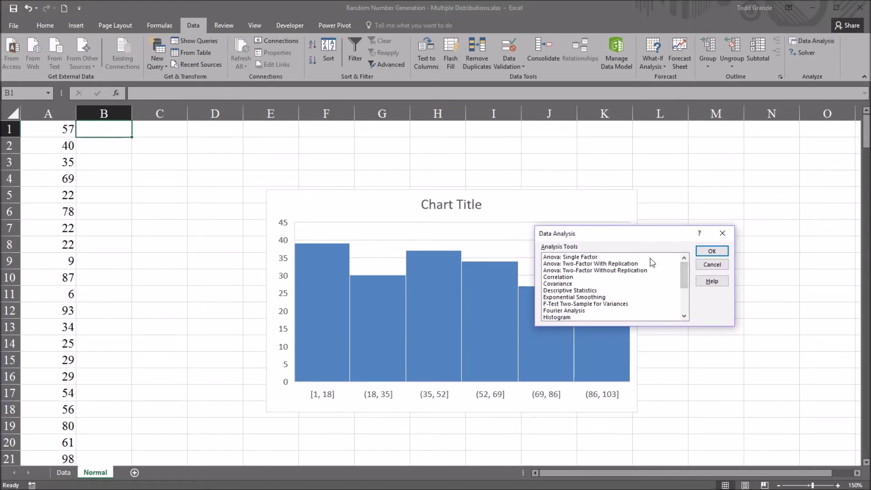
drag(682, 268, 682, 283)
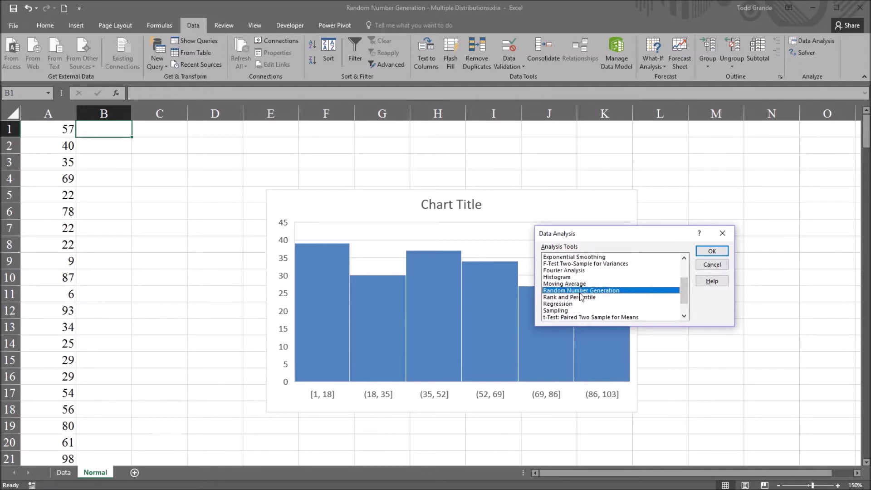
click(712, 251)
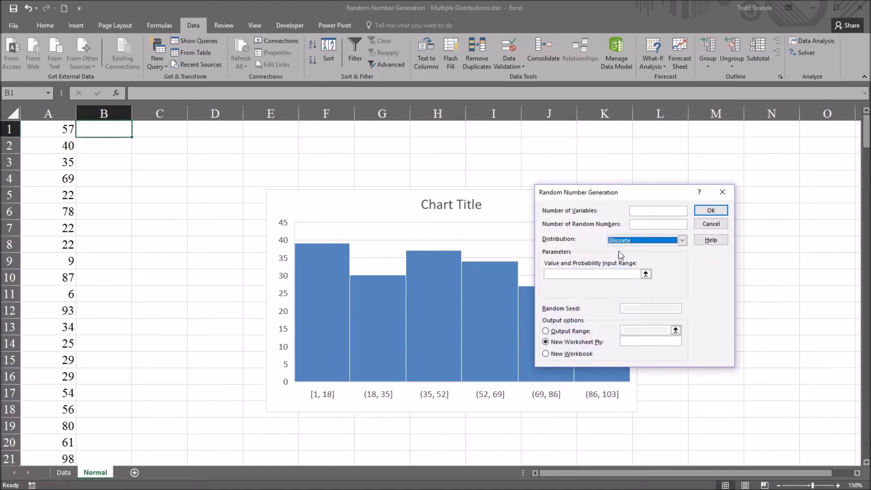
Step: Set a Normal distribution with 5 variables, 200 numbers each, mean 0, standard deviation 1, and range output
click(682, 240)
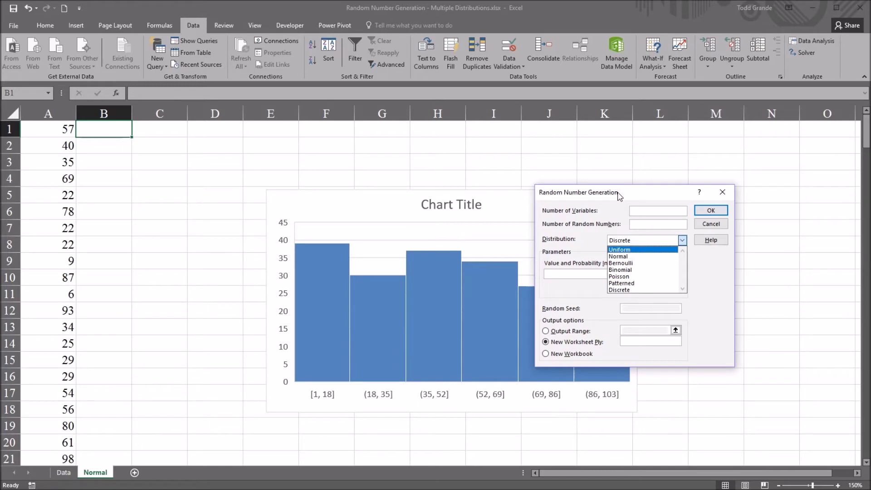
click(633, 257)
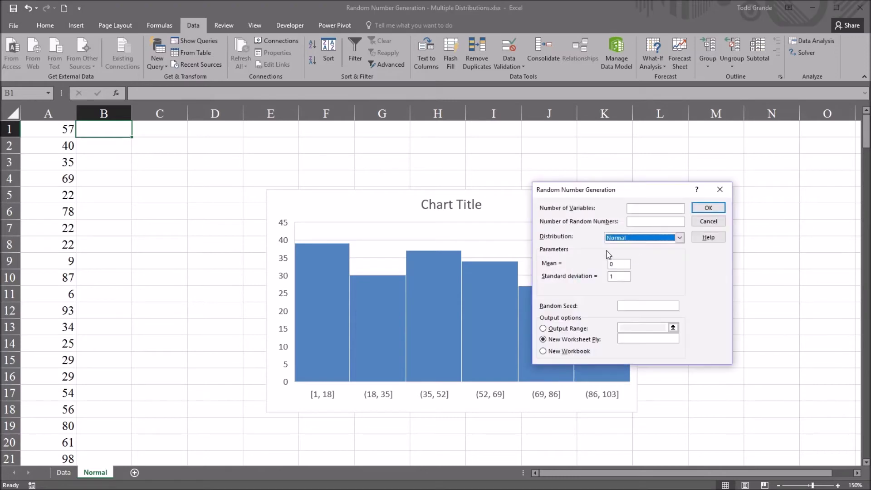
click(640, 209)
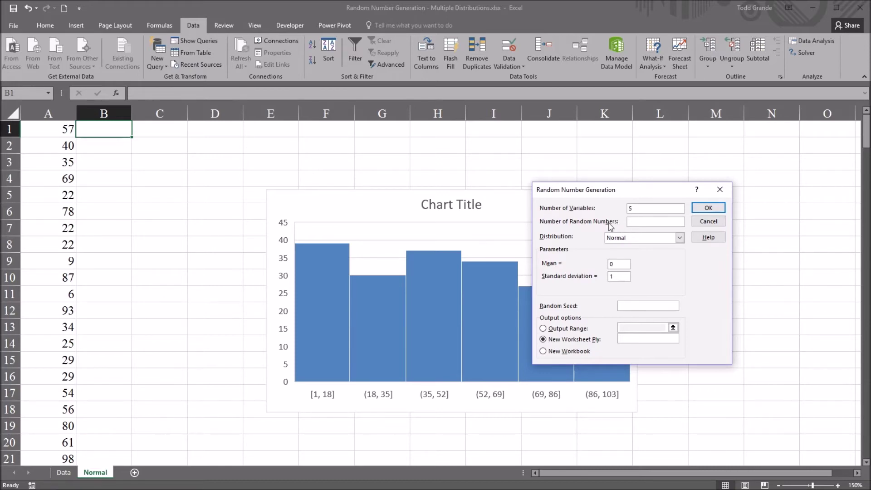
click(633, 222)
click(616, 276)
click(544, 328)
key(Escape)
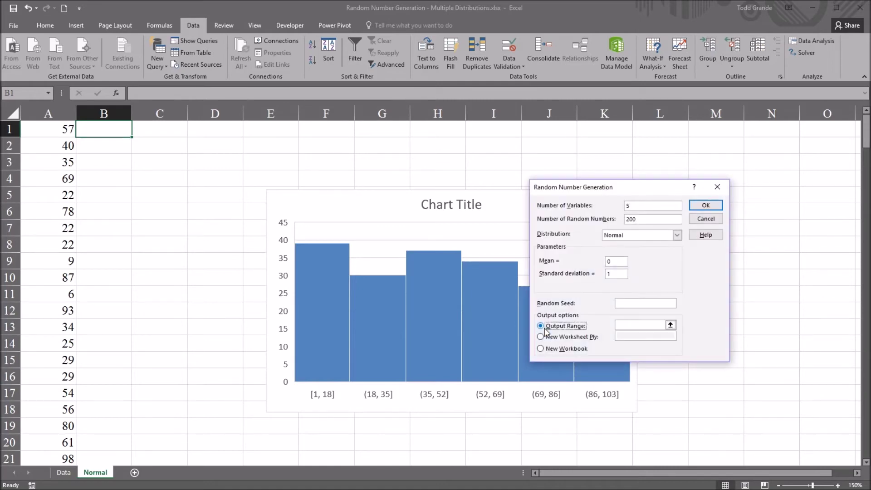
Step: Set the output range to start at B1 and generate the normal values into columns B–F
click(627, 325)
click(106, 130)
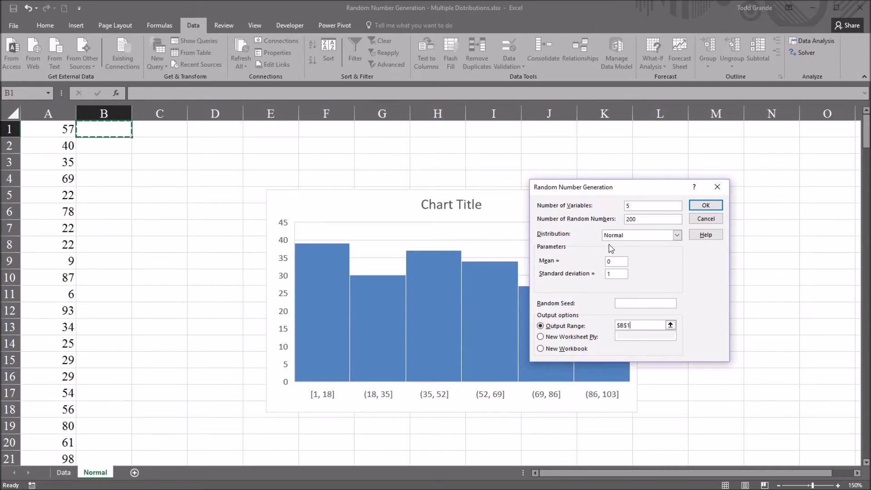
click(706, 205)
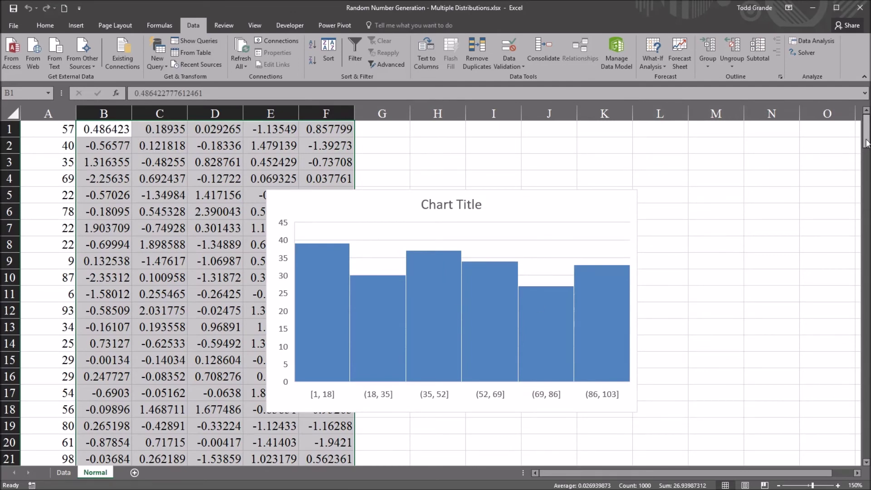
mouse_move(867, 141)
mouse_down()
mouse_move(864, 456)
mouse_move(866, 141)
mouse_up()
Step: Move the histogram over columns H–M, delete its chart title, and enlarge it
click(382, 129)
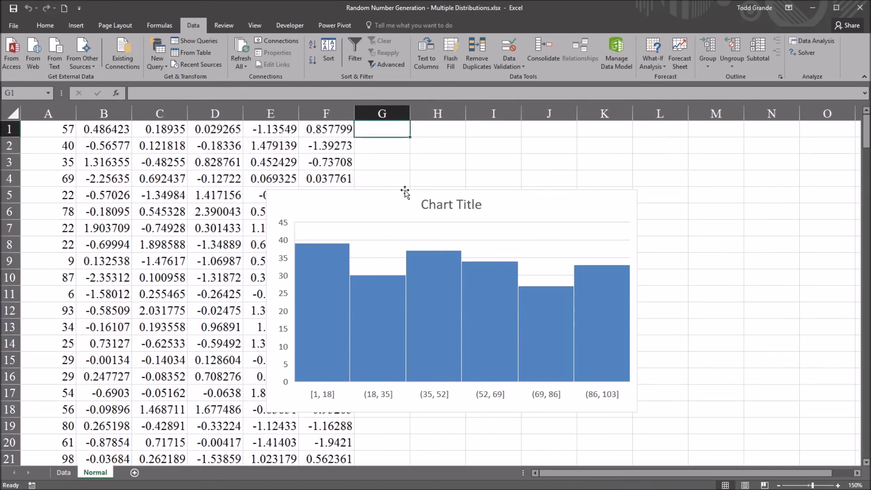
drag(405, 191, 521, 174)
click(545, 188)
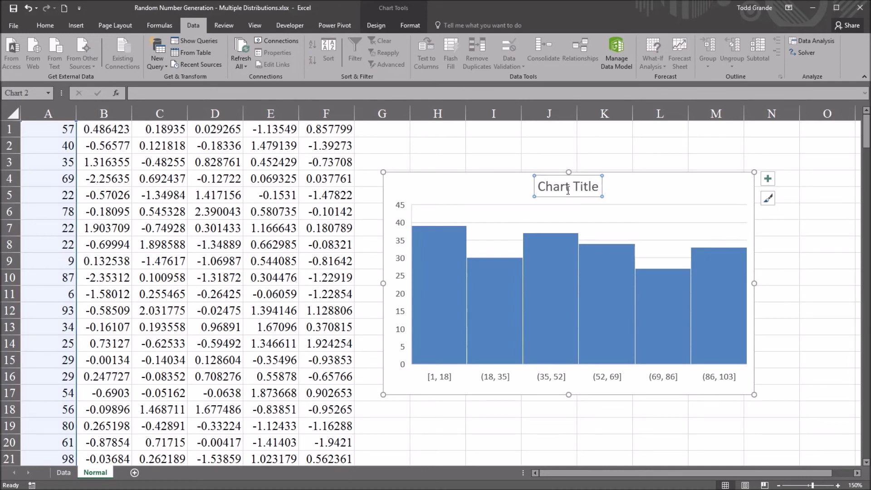
key(Delete)
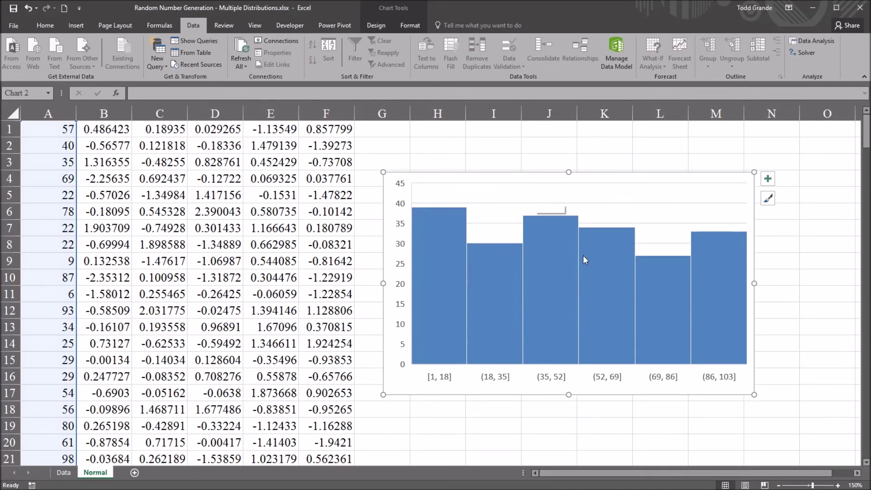
drag(754, 395, 798, 438)
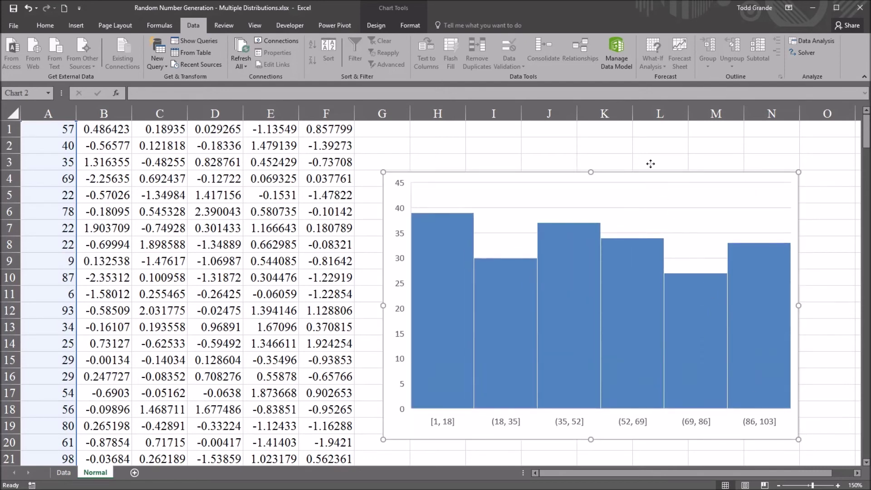
drag(648, 202, 635, 180)
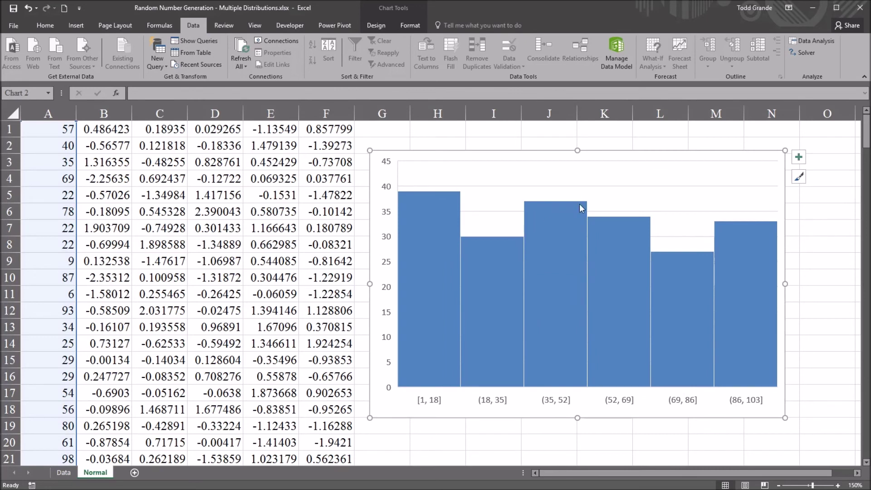
click(550, 283)
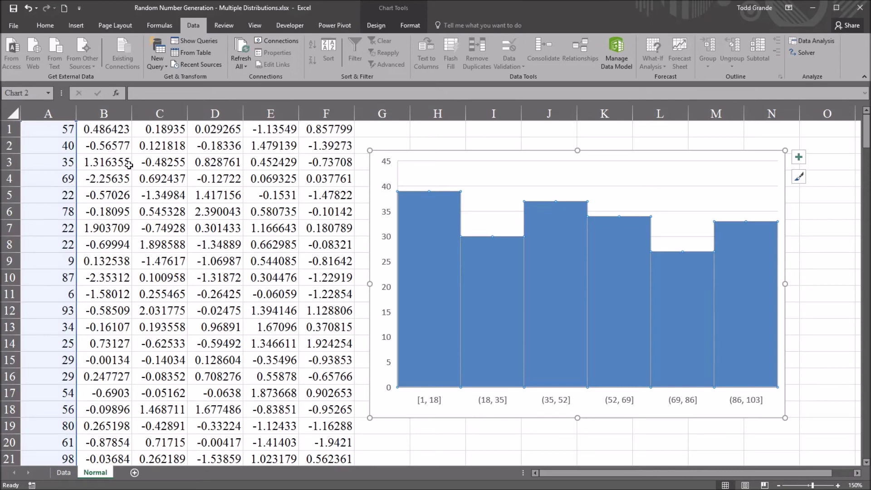
Step: Drag the histogram's source range from column A to column B, then on to column C
drag(80, 187, 127, 176)
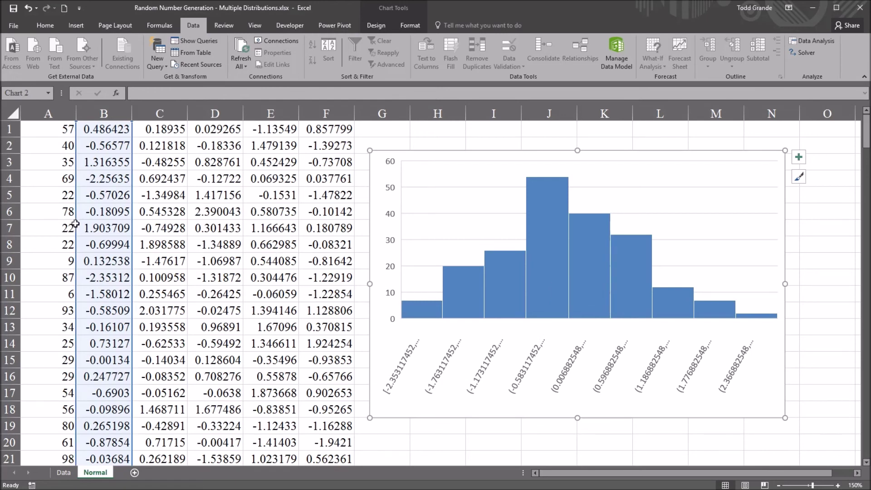
drag(77, 222, 59, 222)
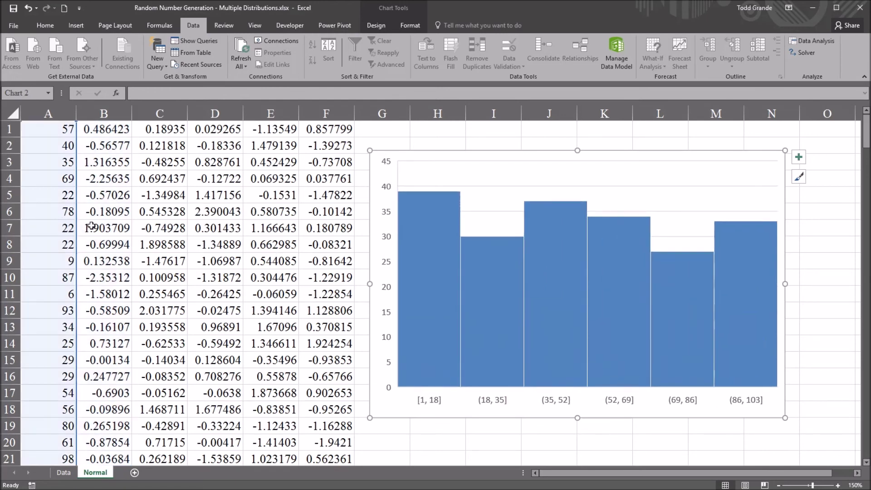
drag(75, 227, 95, 229)
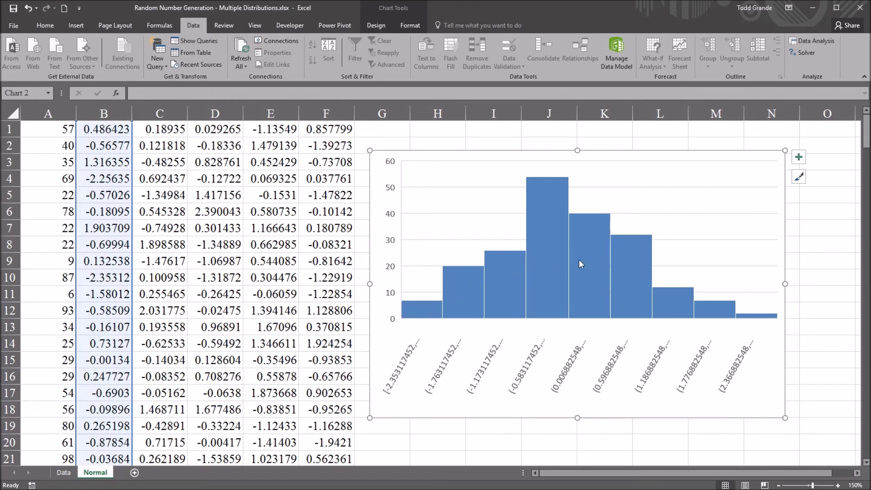
drag(132, 273, 152, 271)
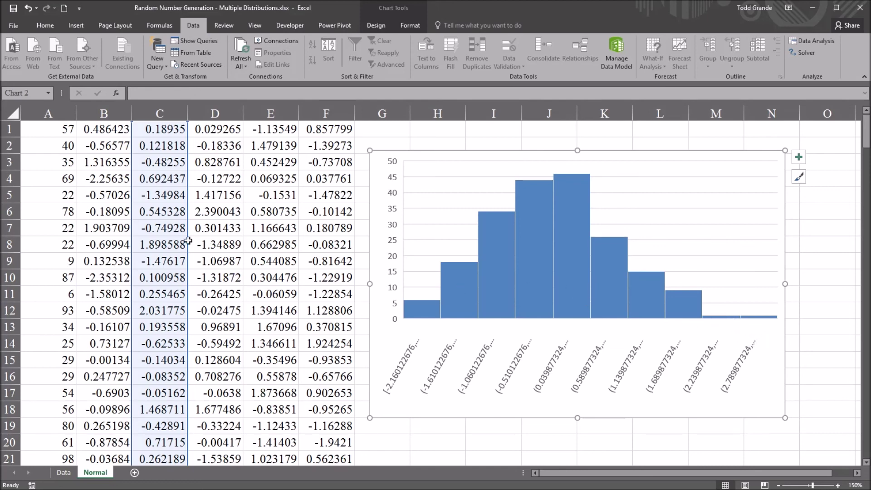
drag(188, 240, 212, 238)
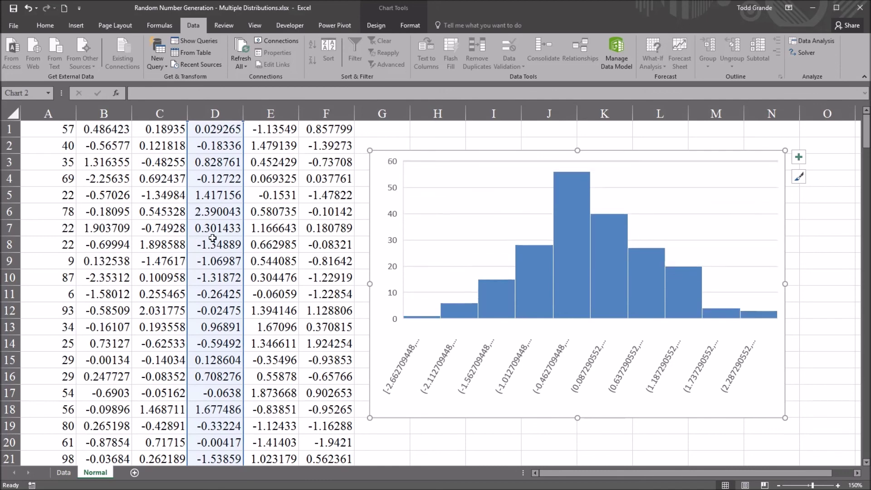
drag(245, 209, 323, 212)
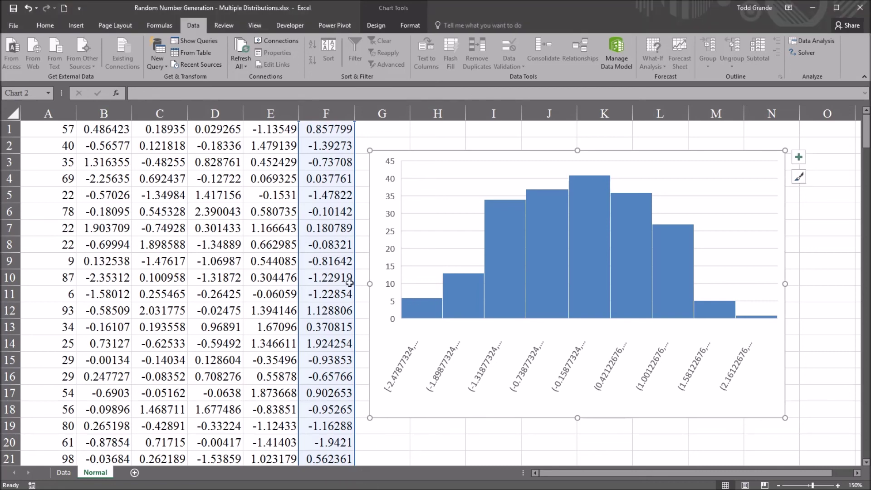
drag(299, 277, 111, 277)
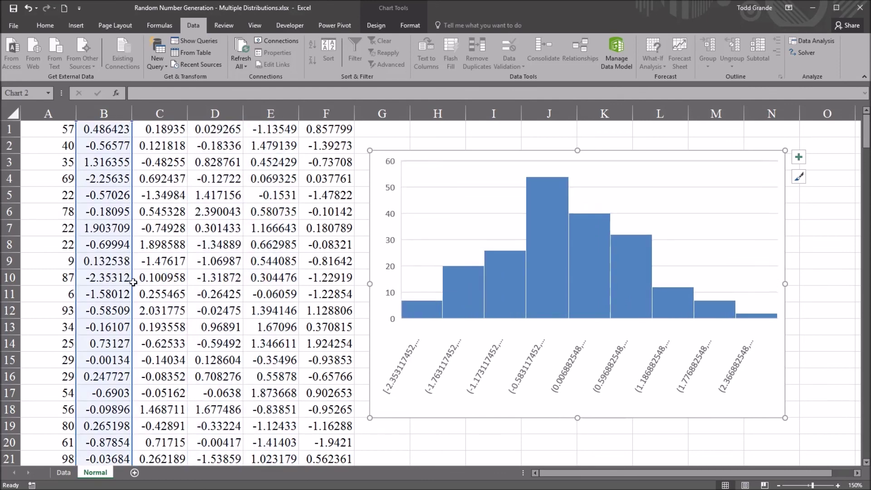